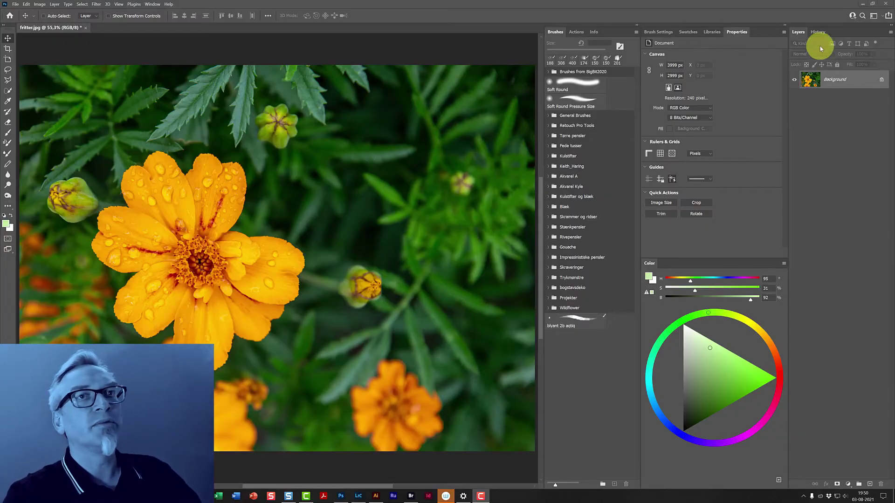
Switch the workspace to the Photography layout
click(874, 20)
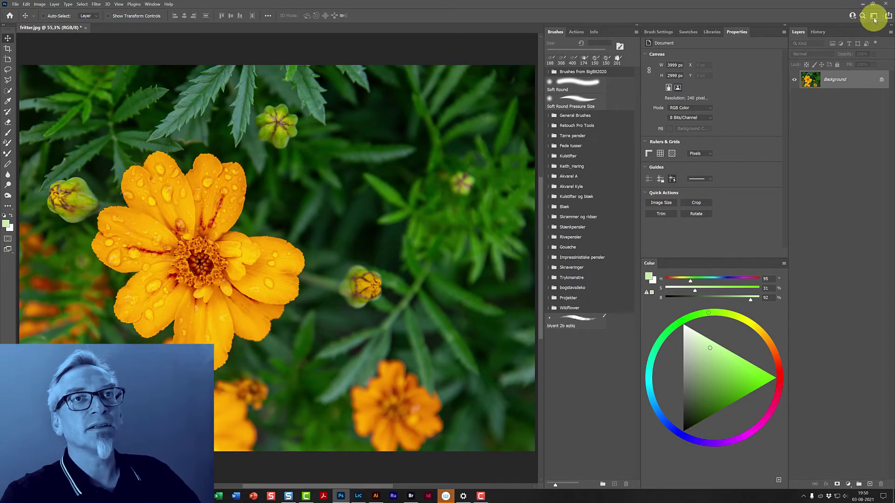
click(882, 16)
click(857, 51)
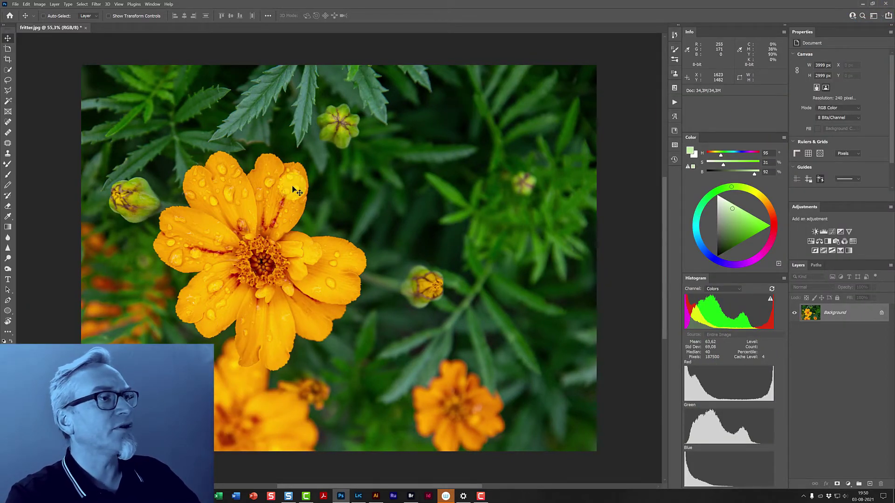
Try Select Subject, deselect, then Quick Select the large front marigold by painting over it
click(8, 70)
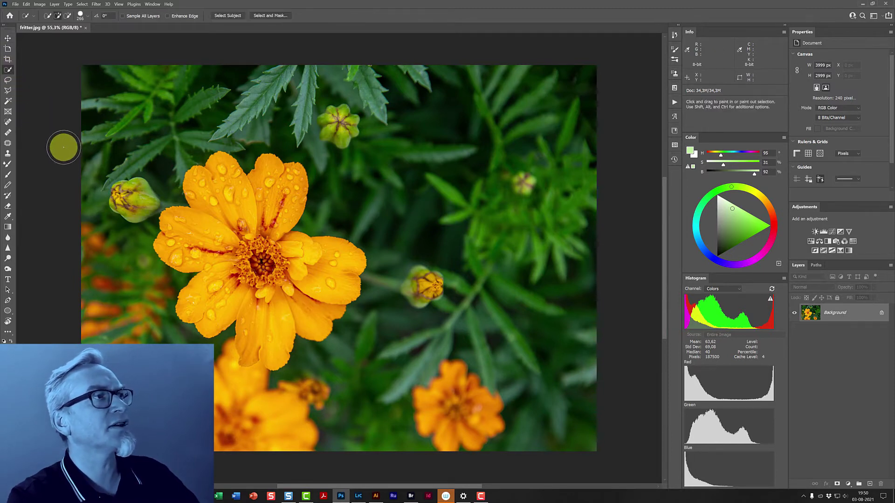
click(236, 17)
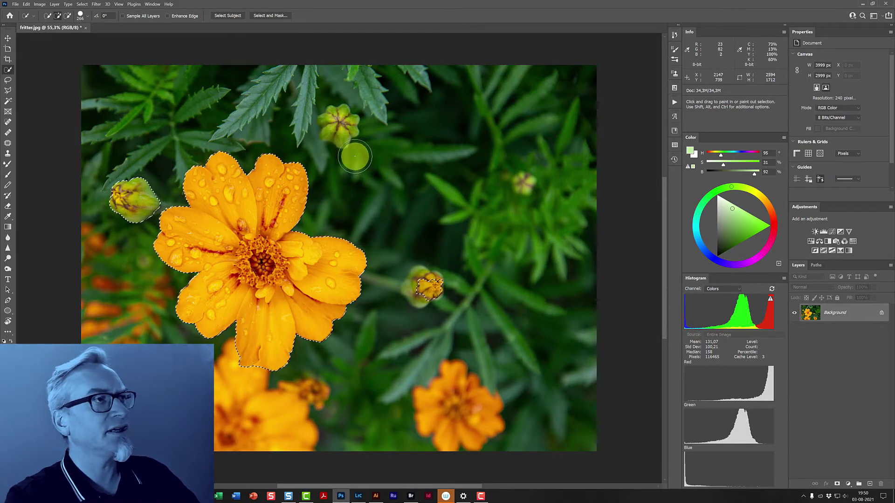
click(82, 5)
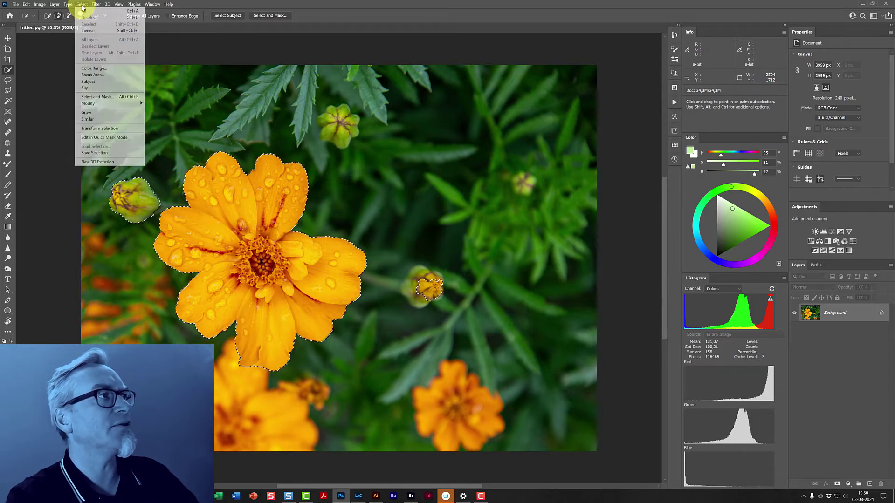
click(89, 17)
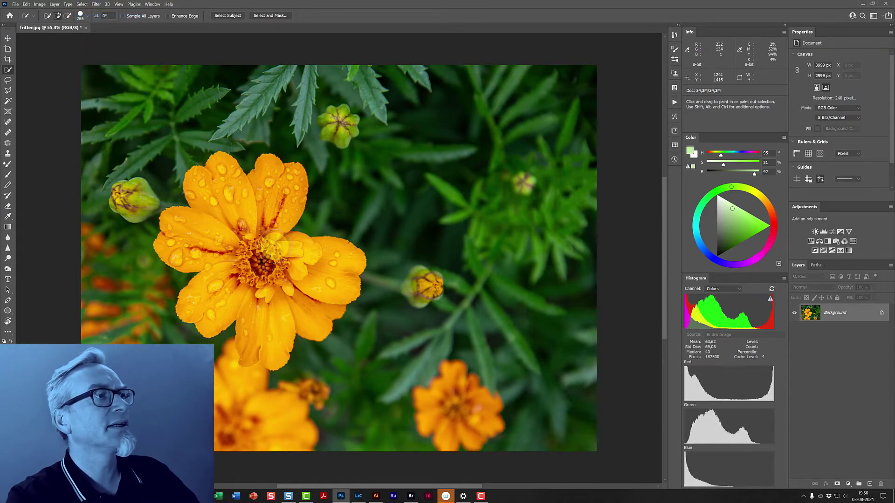
mouse_move(273, 247)
mouse_down()
mouse_move(247, 201)
mouse_move(230, 212)
mouse_move(269, 296)
mouse_move(313, 274)
mouse_up()
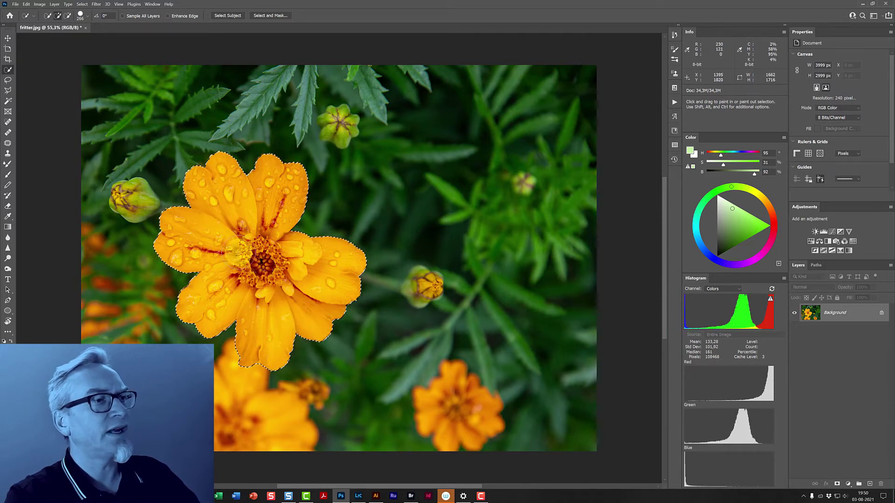
Open Select and Mask on the marigold selection and expand the View Mode choices
click(276, 16)
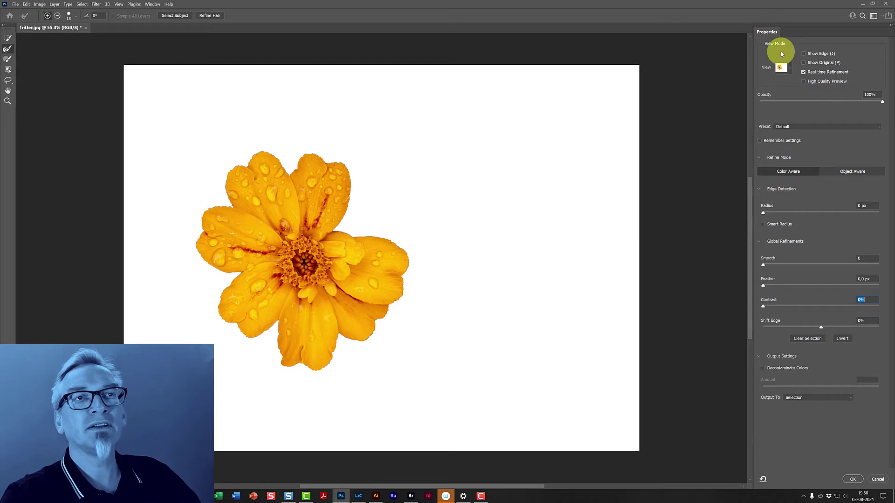
click(783, 68)
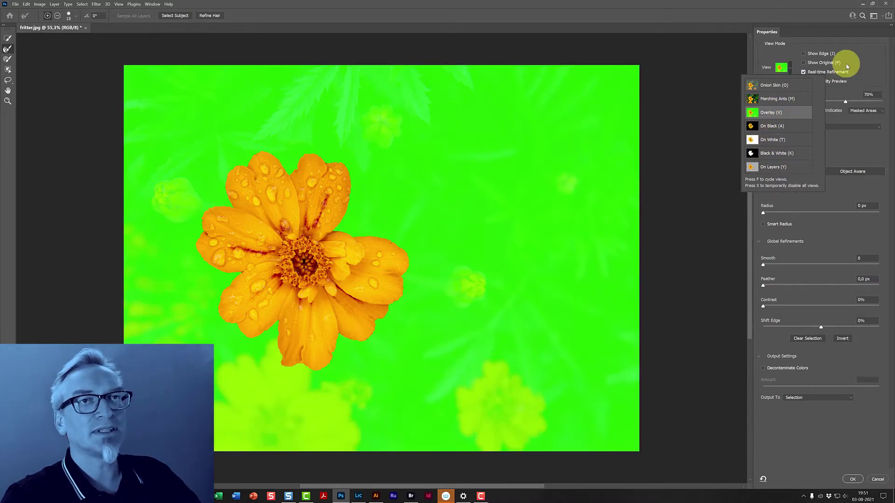
Keep the green overlay colour unchanged and zoom the view to 100%
click(847, 67)
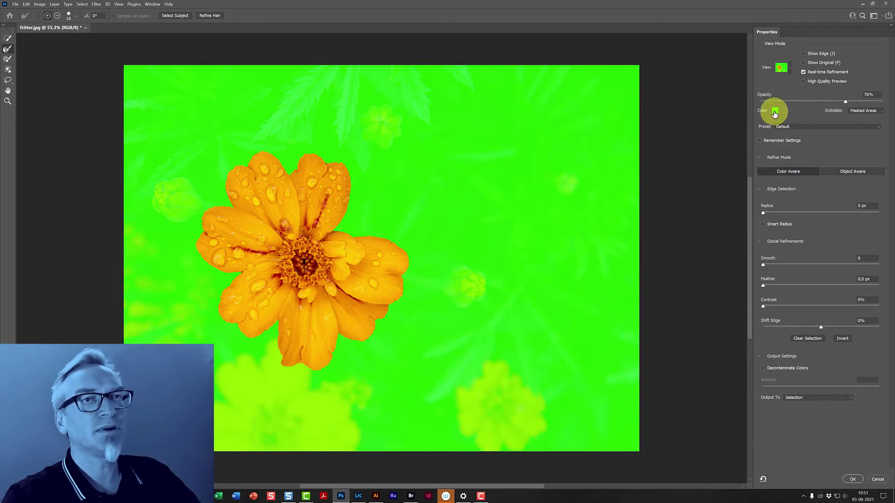
click(774, 111)
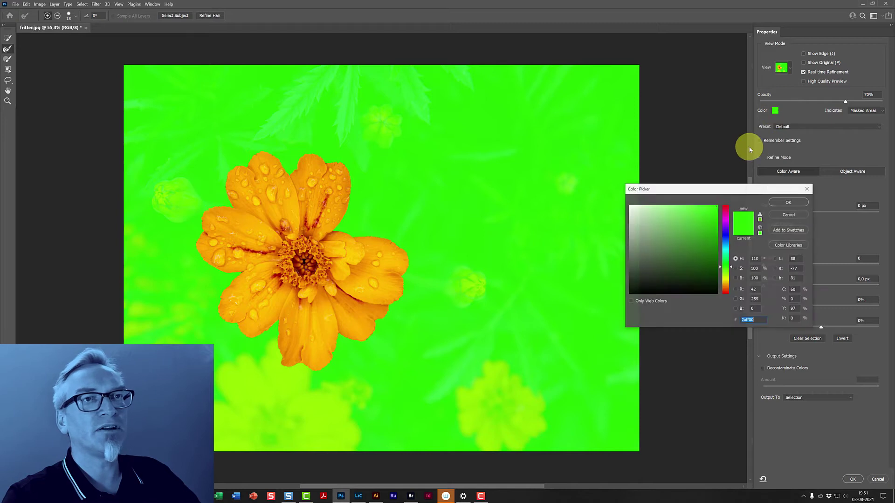
click(789, 215)
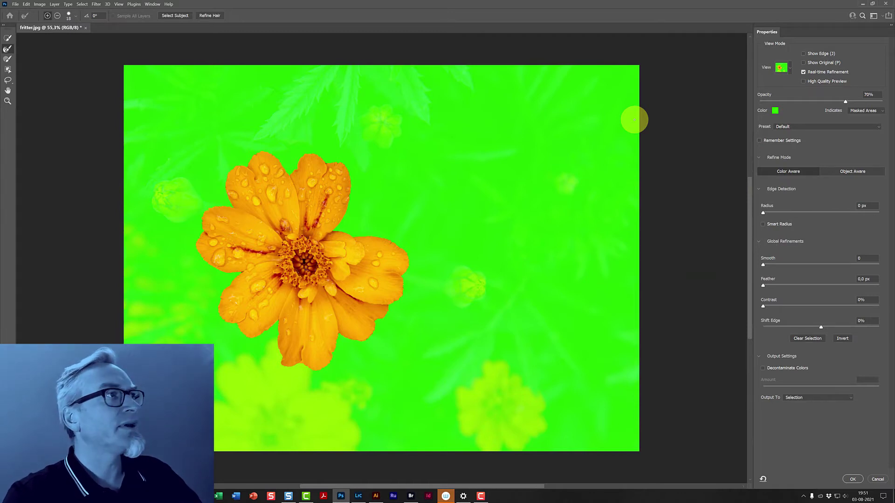
click(7, 102)
click(216, 15)
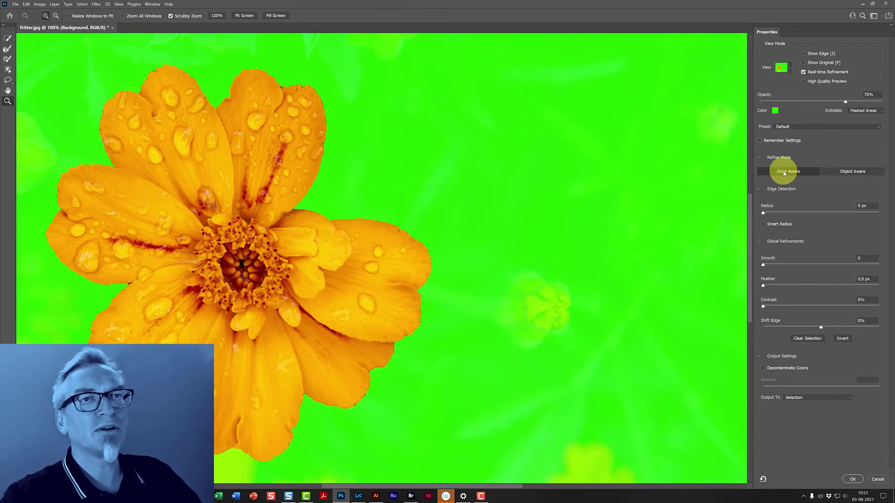
Try Object Aware refine mode, then settle on Color Aware
click(793, 171)
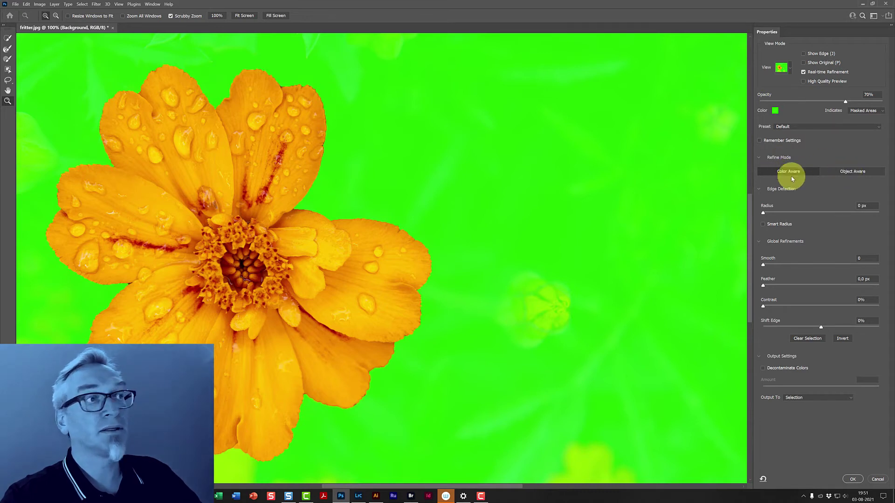
click(846, 174)
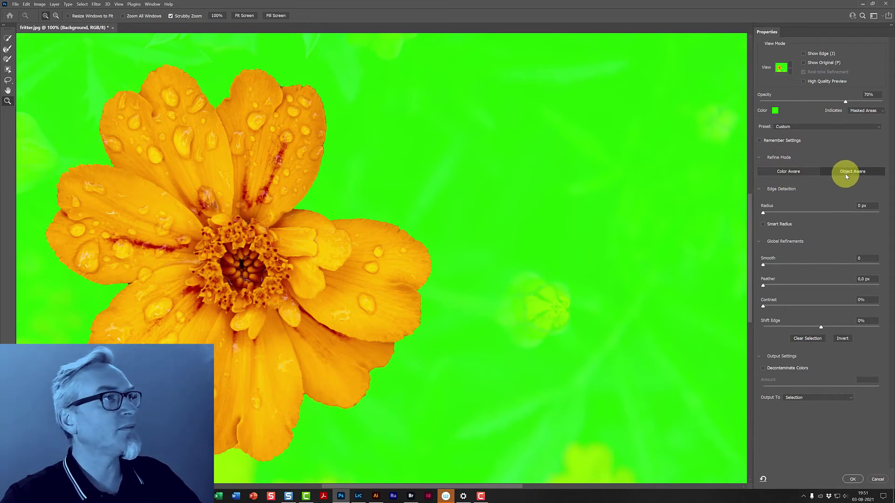
click(794, 170)
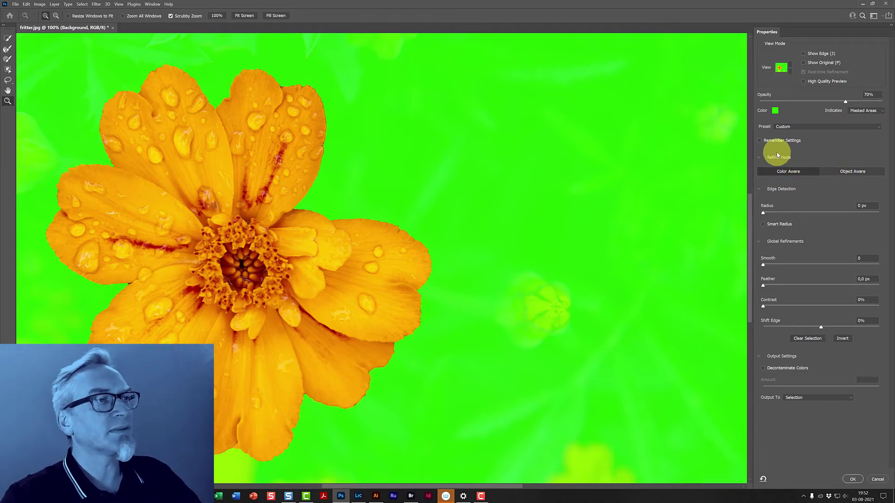
Set edge radius to 2 px, zoom to 400% on the top petal, and raise Smooth to about 31
click(773, 213)
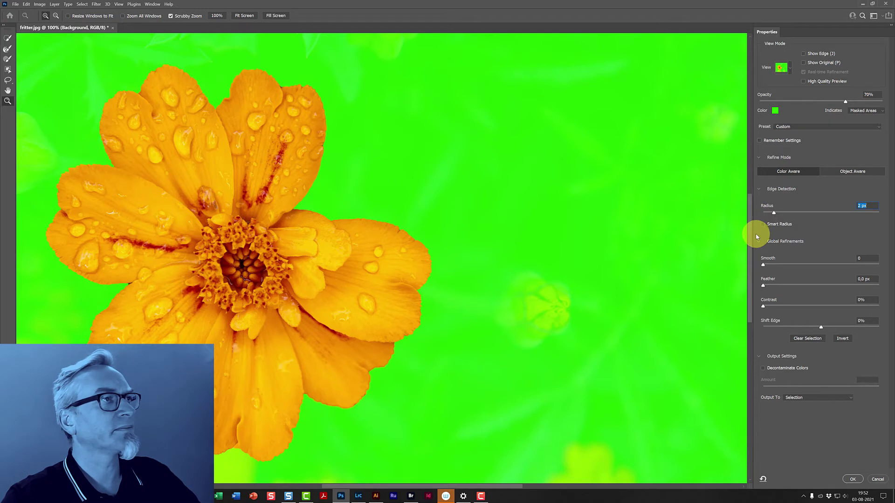
click(276, 86)
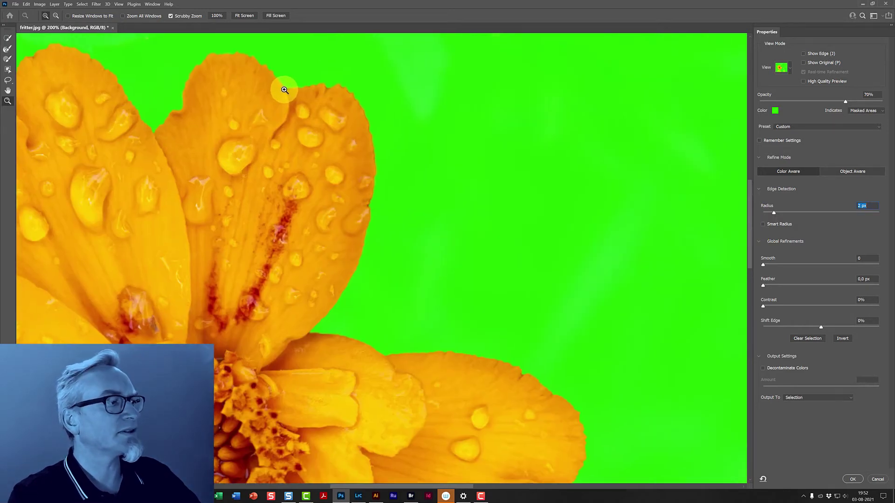
click(289, 93)
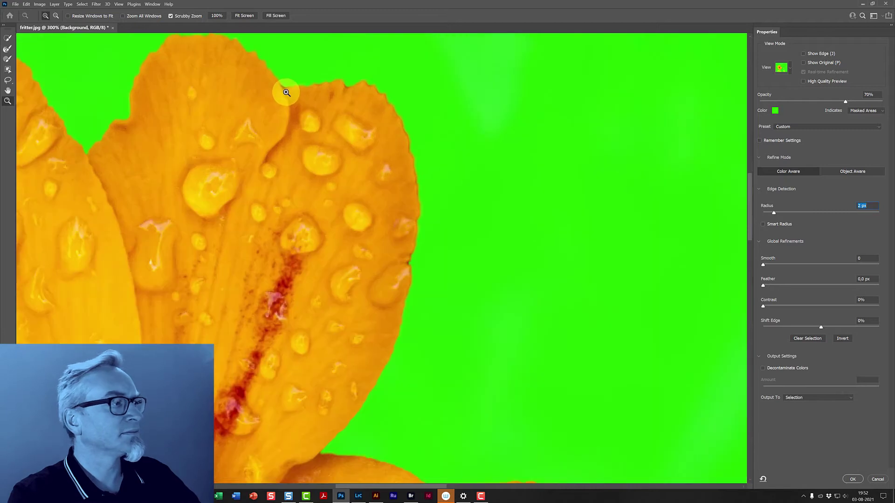
click(291, 99)
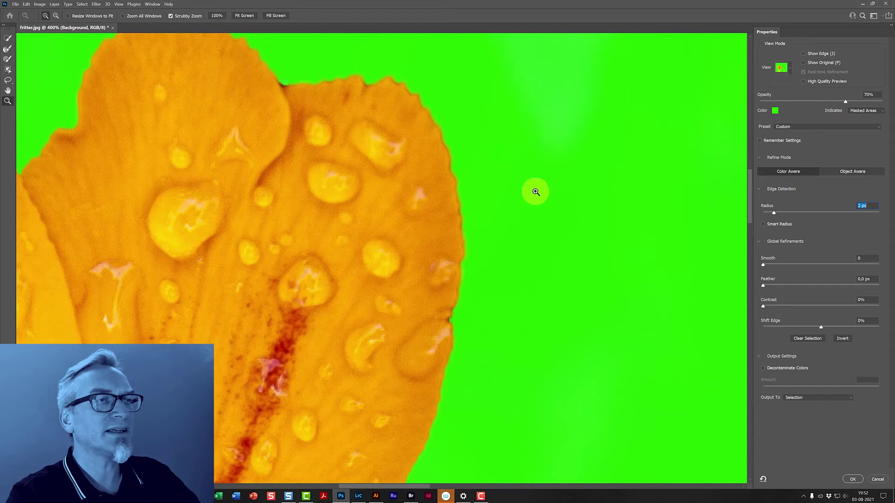
click(798, 264)
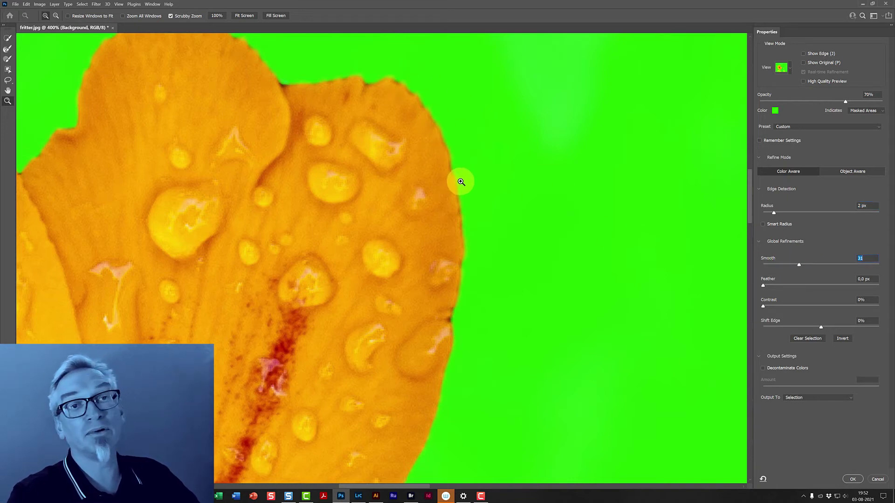
Set Smooth to 0, Feather to 0 px, Contrast to 8% and Shift Edge to -30%
drag(799, 264, 763, 264)
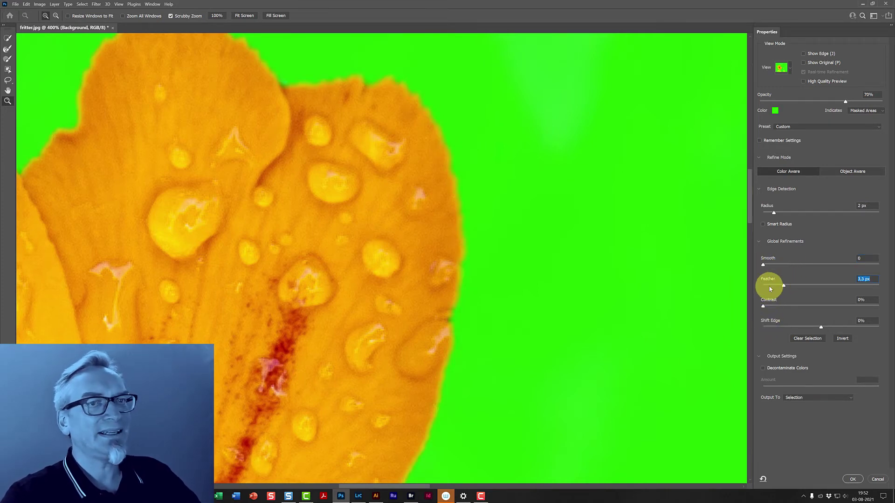
key(Down)
key(Down)
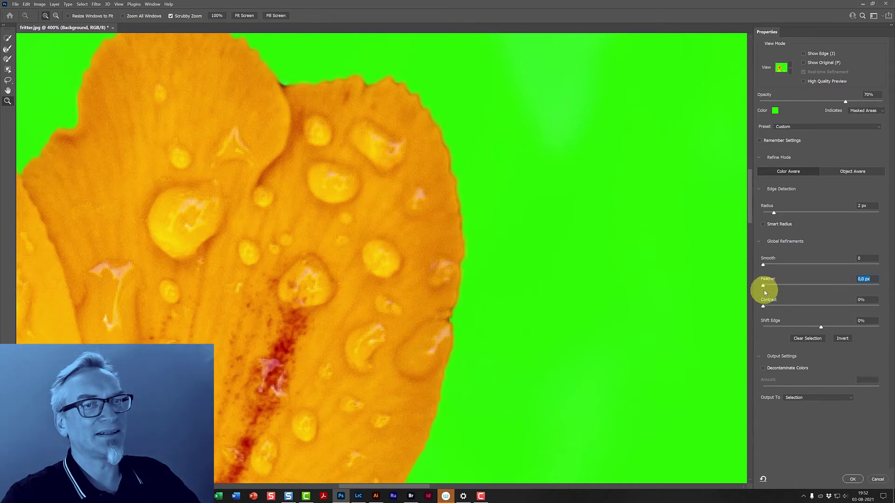
mouse_move(764, 286)
mouse_down()
mouse_move(781, 284)
mouse_move(755, 303)
mouse_move(772, 329)
mouse_up()
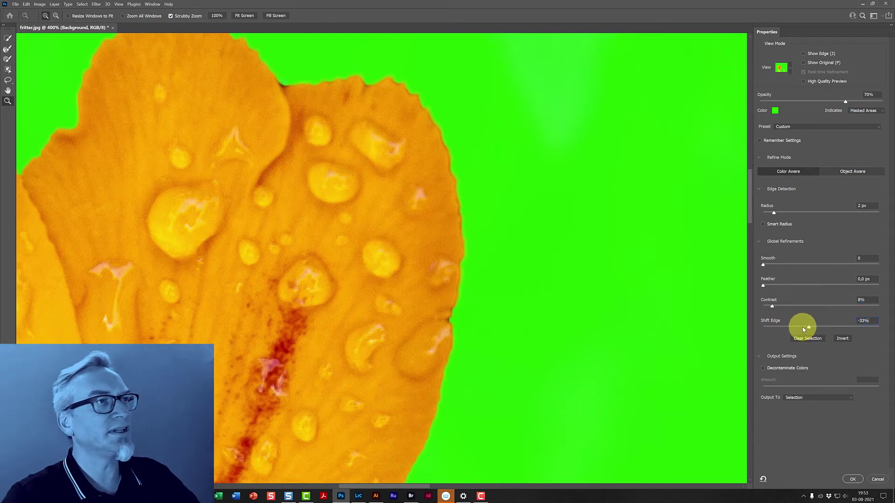
drag(799, 331, 772, 329)
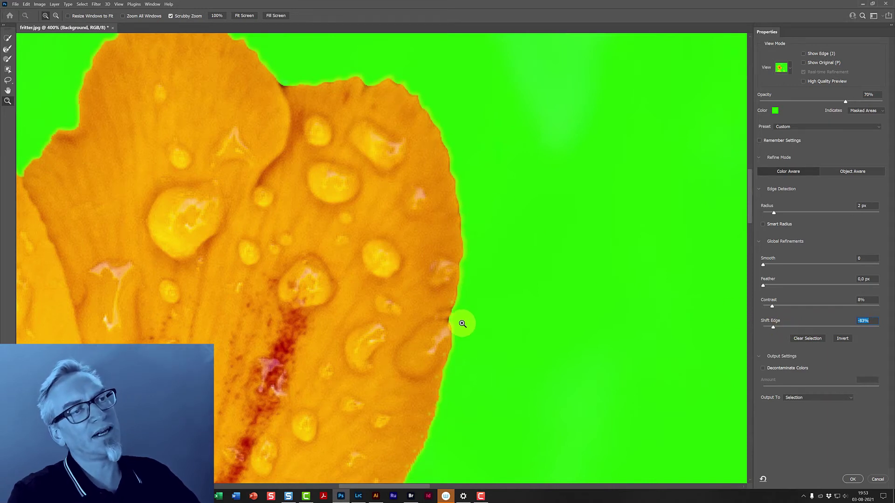
drag(786, 326, 806, 328)
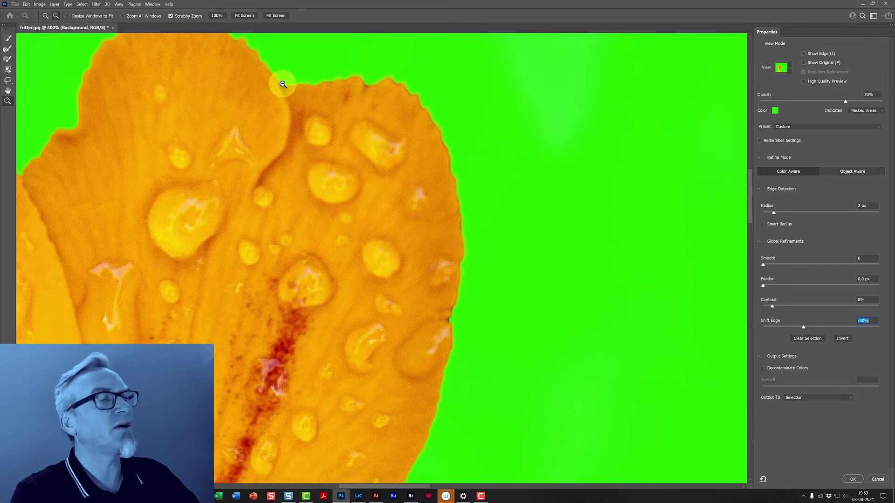
Zoom out to 200% and pan to bring the upper petals into view
alt+click(283, 83)
alt+click(282, 81)
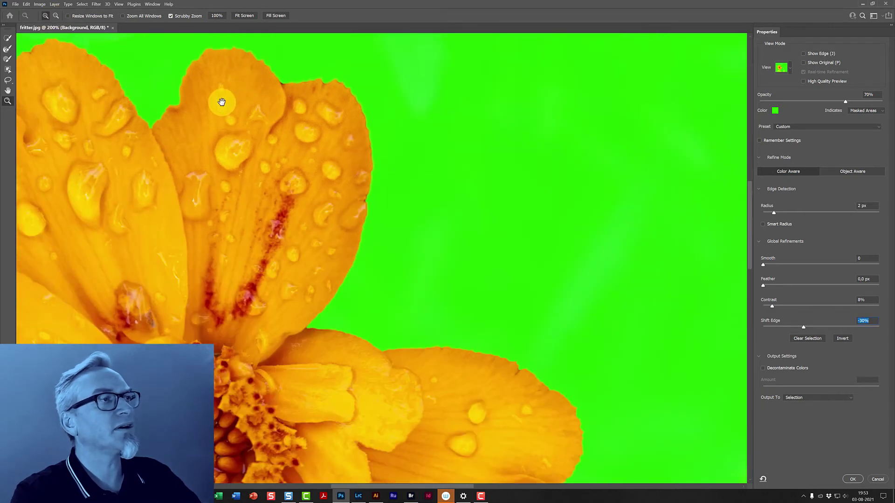
drag(220, 100, 474, 143)
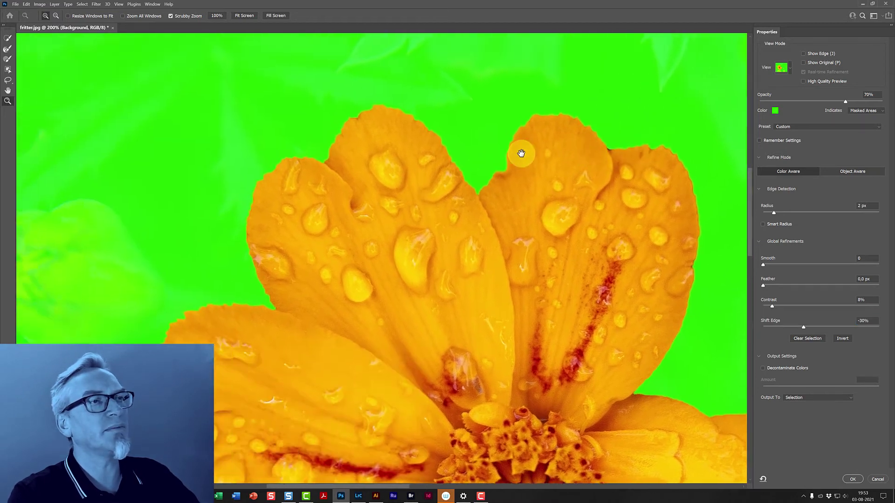
mouse_move(478, 141)
mouse_down()
mouse_move(482, 150)
mouse_move(618, 140)
mouse_up()
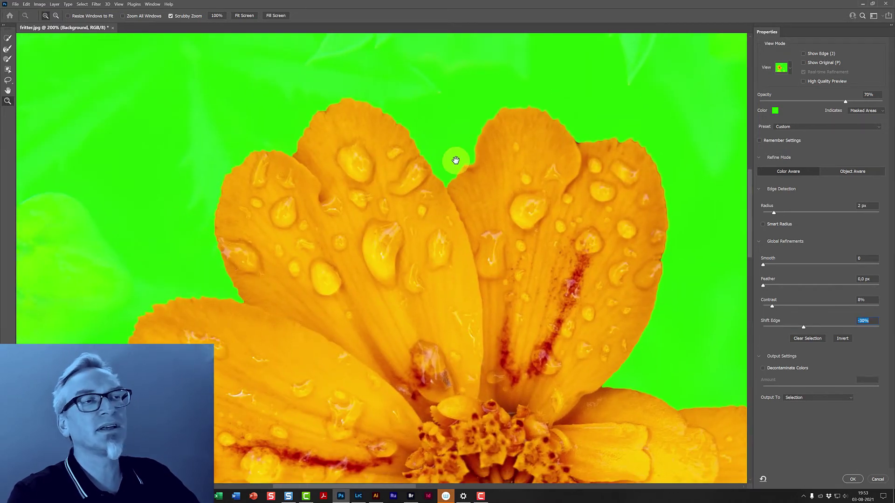
drag(479, 168, 436, 144)
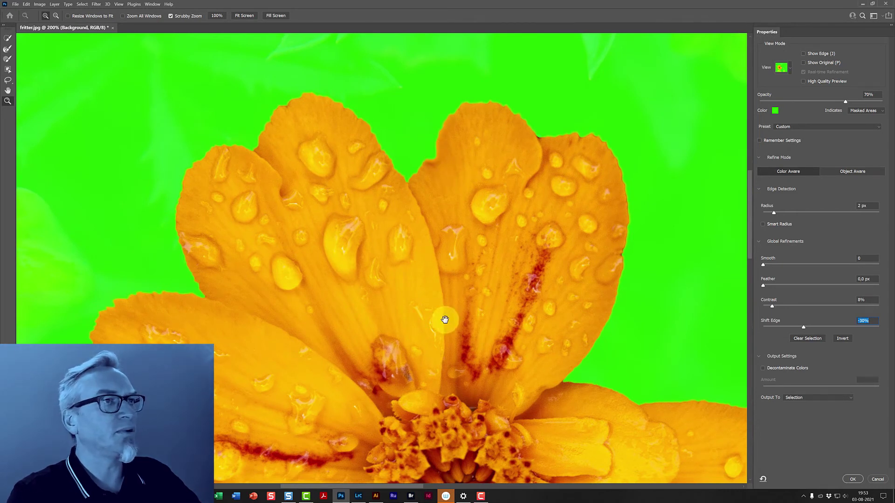
drag(440, 296, 436, 172)
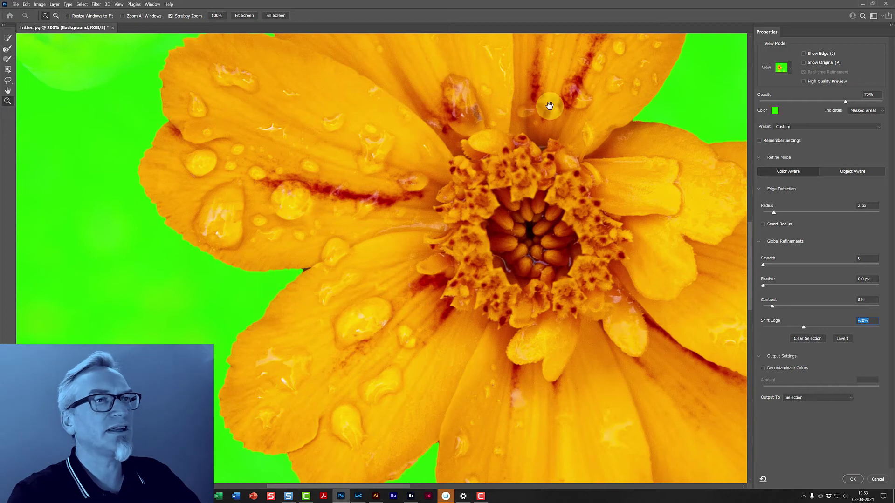
drag(549, 104, 443, 299)
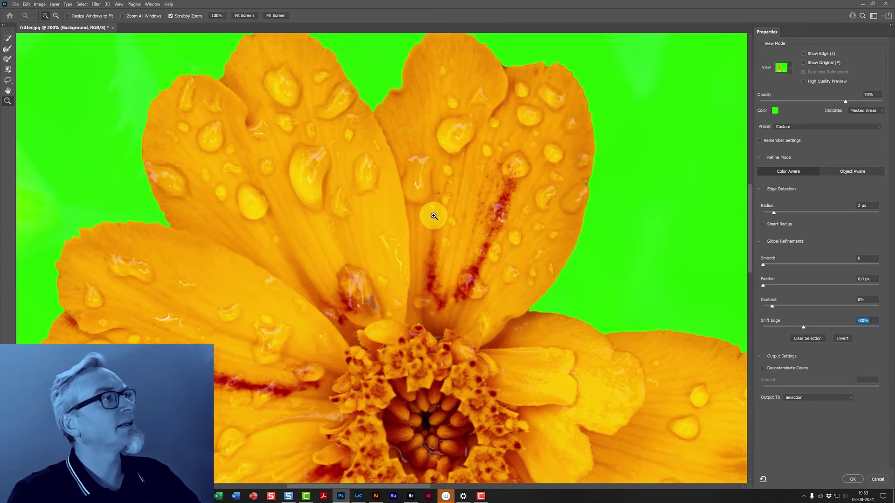
Paint along the upper petal edge with a resized Refine Edge Brush, then pan to the lower petals
click(8, 51)
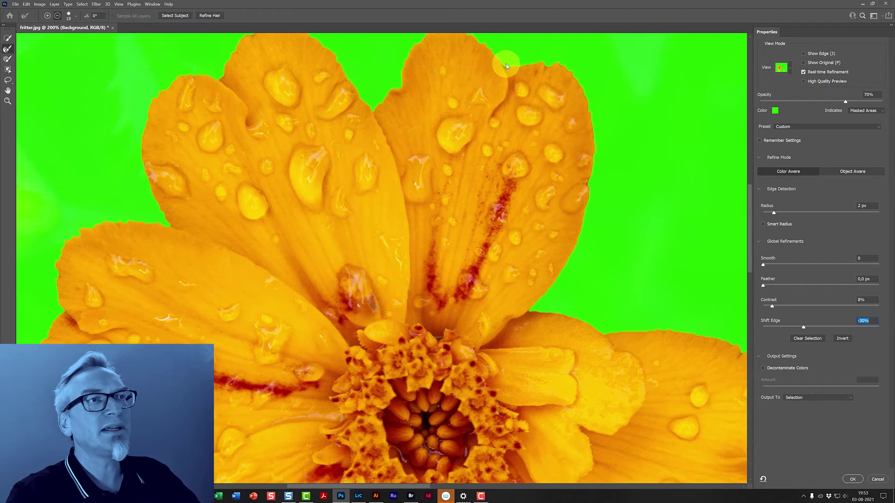
drag(518, 68, 503, 68)
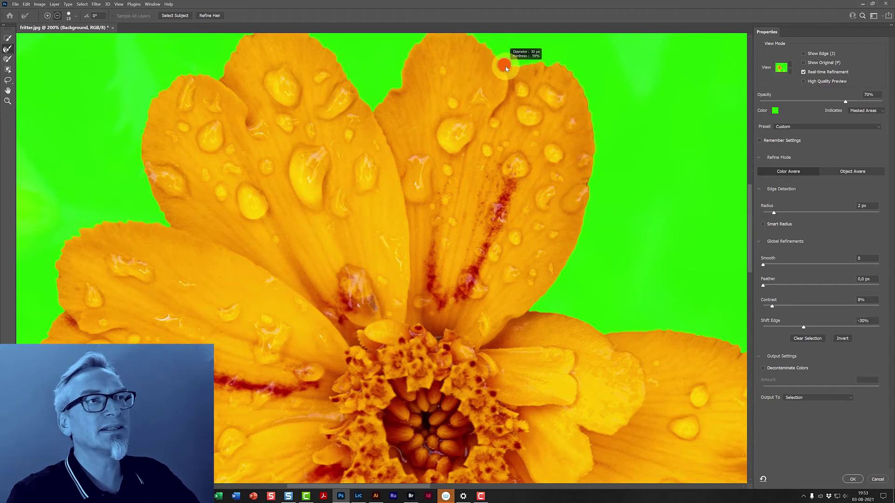
mouse_move(510, 69)
mouse_down()
mouse_move(547, 68)
mouse_move(503, 65)
mouse_up()
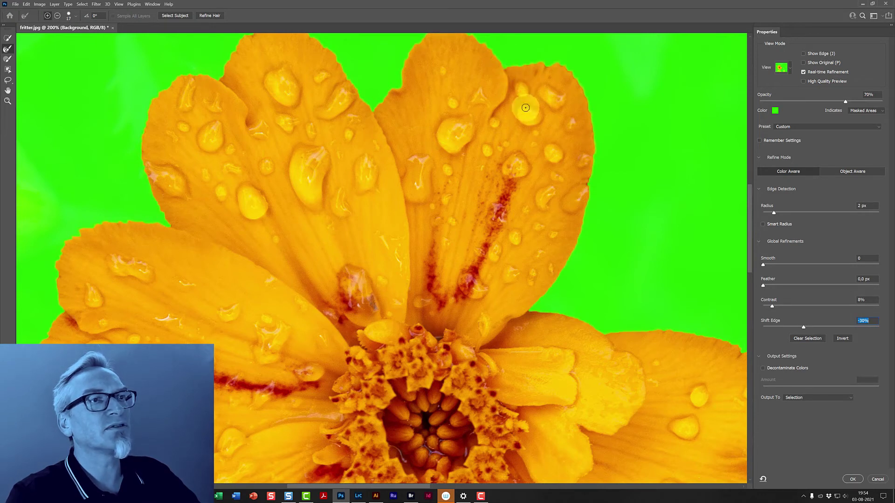
drag(525, 107, 618, 196)
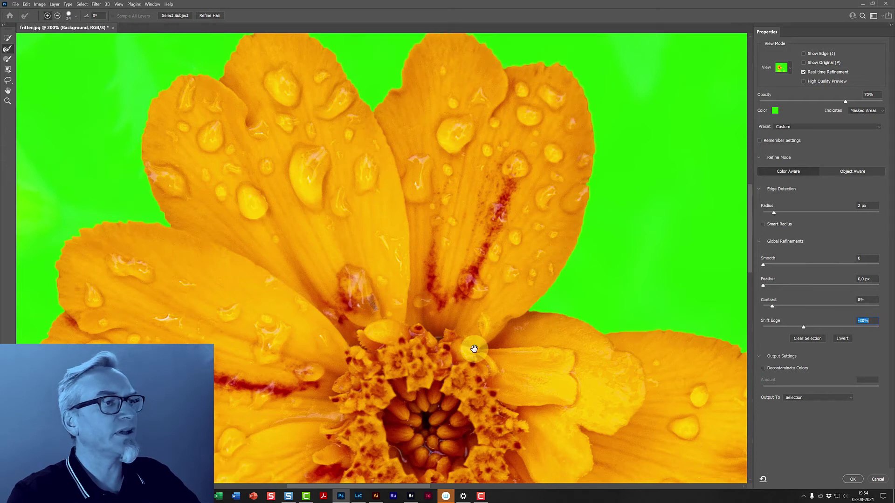
drag(475, 350, 474, 186)
scroll(474, 186, down, 2)
scroll(443, 299, down, 3)
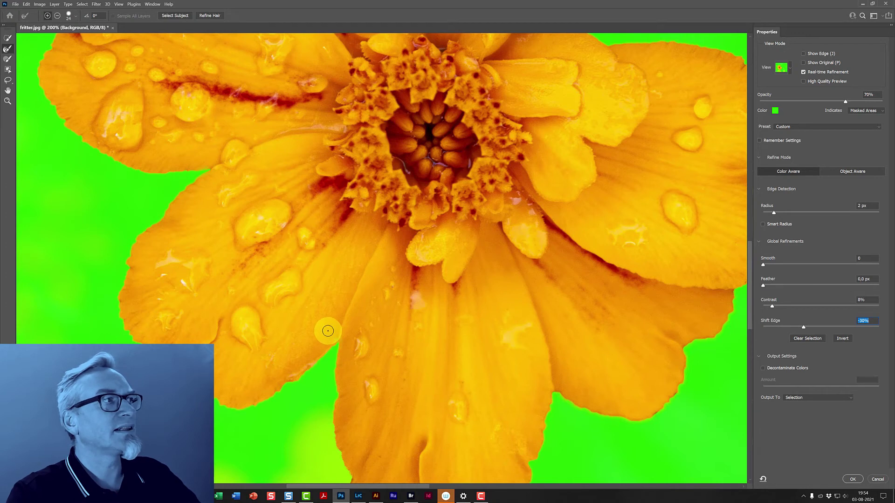
Zoom to 600% on the lower petal notch, refine it with the Refine Edge Brush, then fit on screen
click(7, 100)
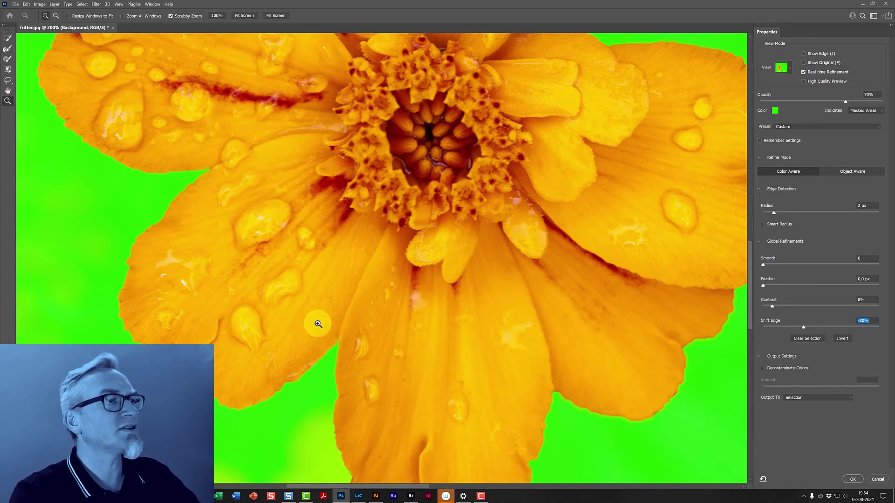
drag(336, 336, 347, 345)
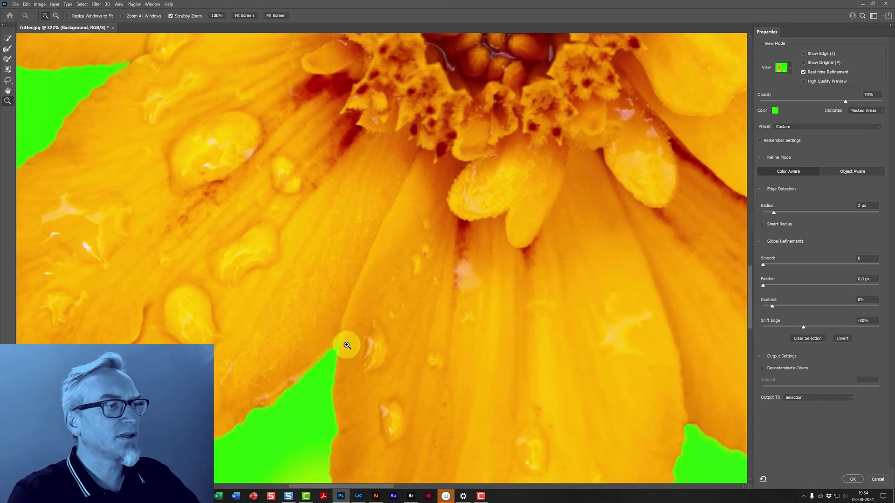
click(347, 345)
click(340, 339)
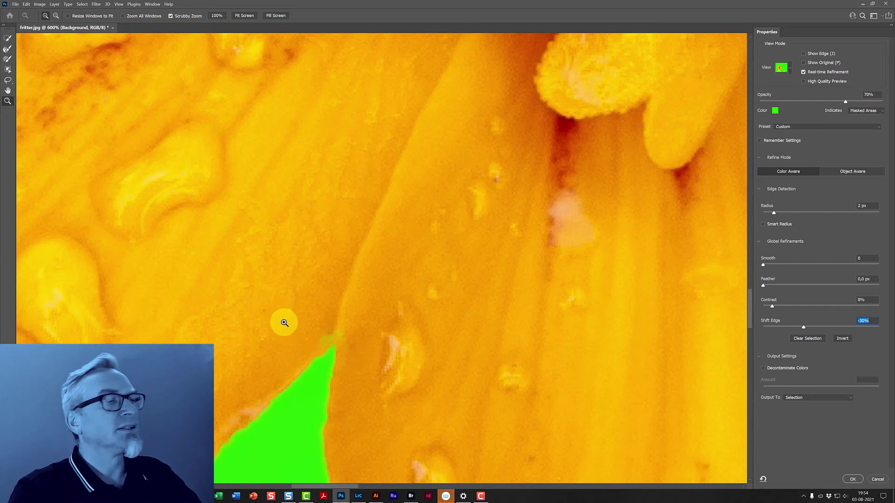
click(7, 48)
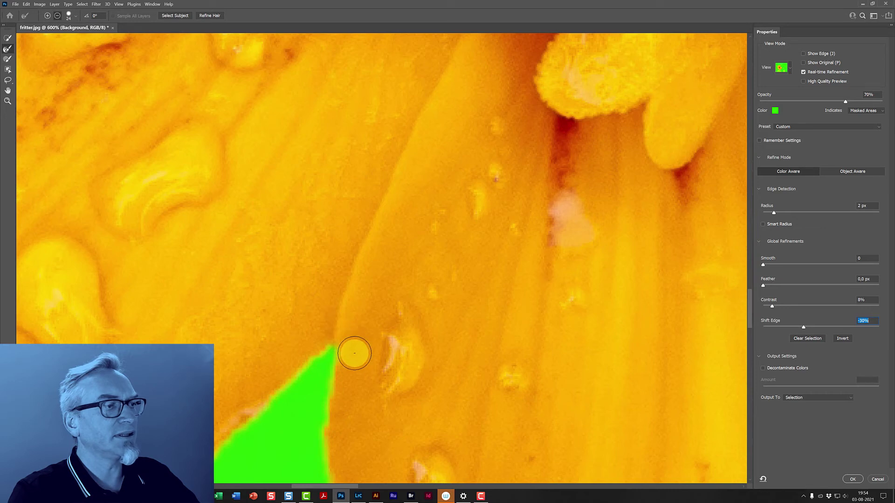
drag(354, 353, 359, 256)
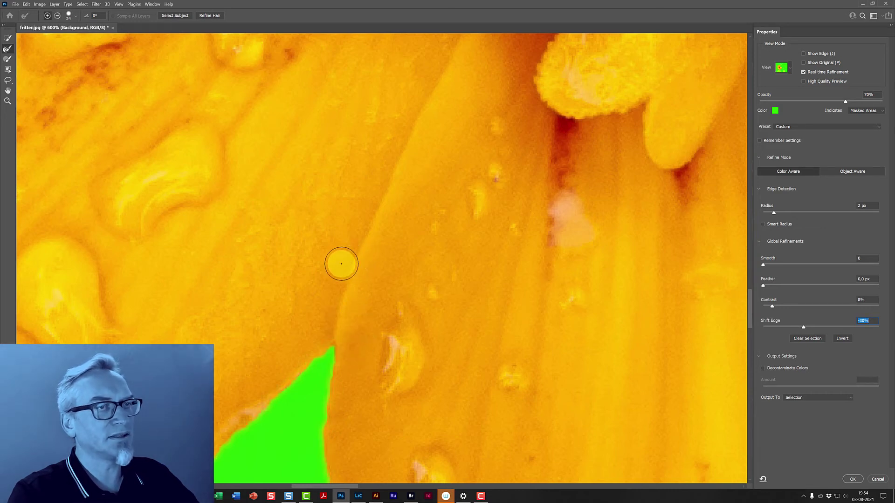
key(ctrl+0)
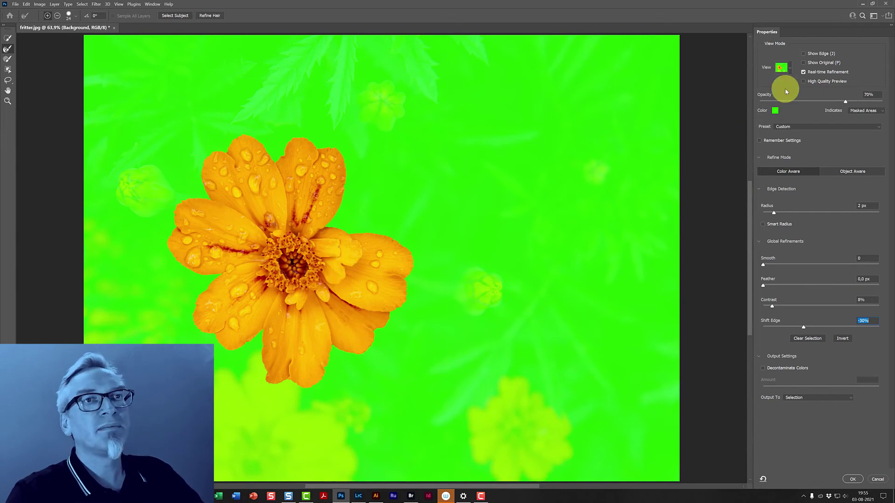
Preview the cutout in On White view mode with Opacity at 100%
click(787, 68)
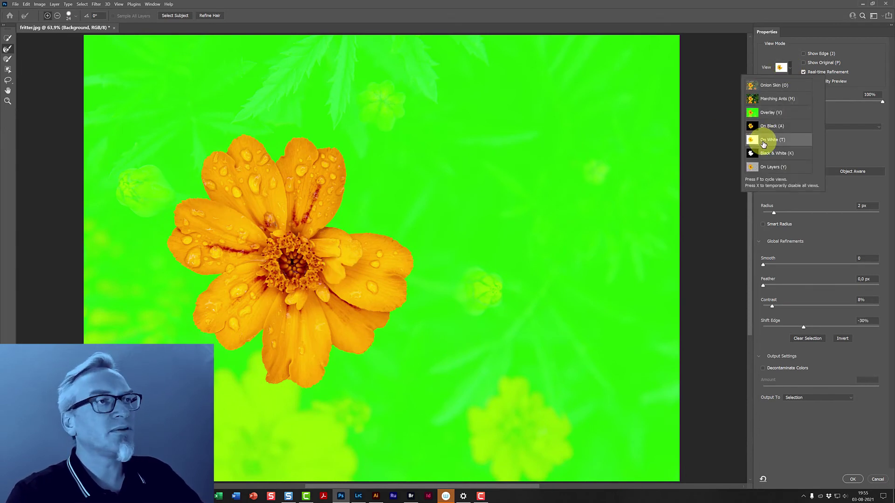
click(766, 139)
click(855, 102)
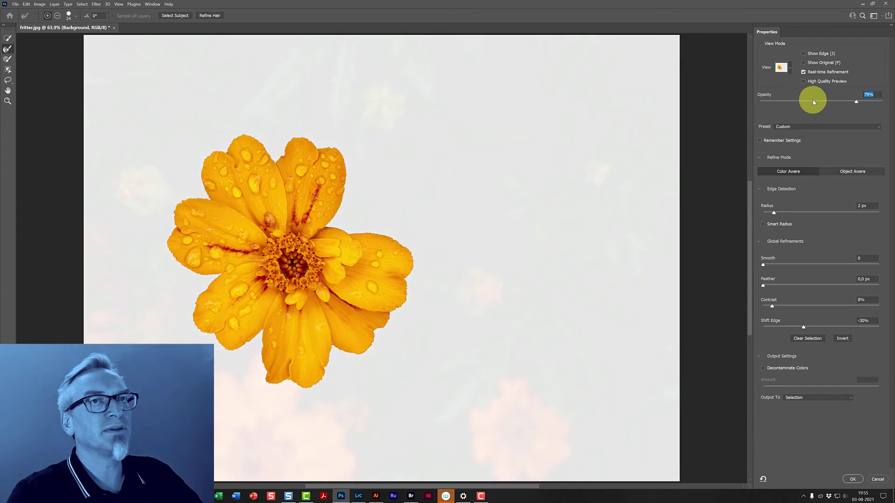
mouse_move(808, 106)
mouse_down()
mouse_move(791, 104)
mouse_move(879, 102)
mouse_up()
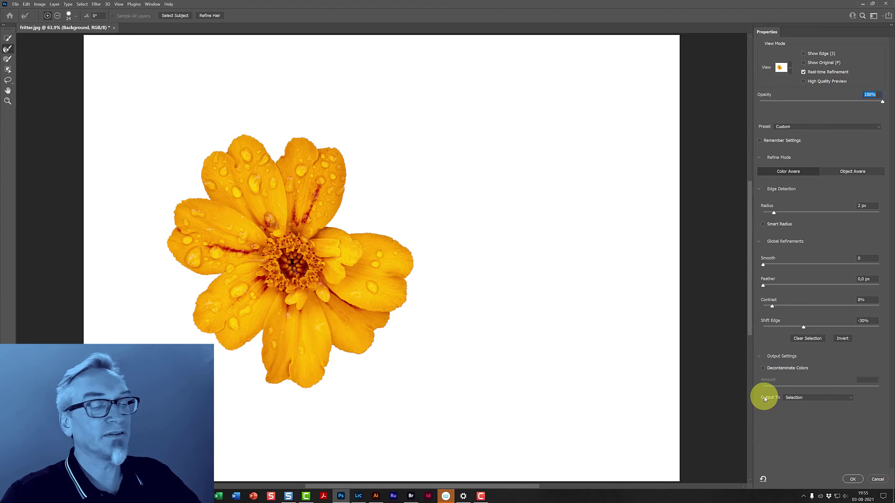
Output the refined Select and Mask selection as a layer mask on Layer 0
click(804, 399)
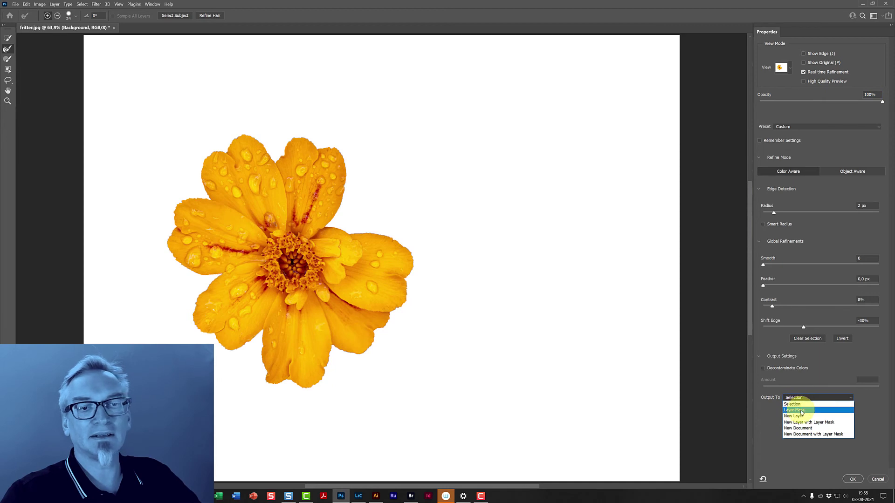
click(799, 411)
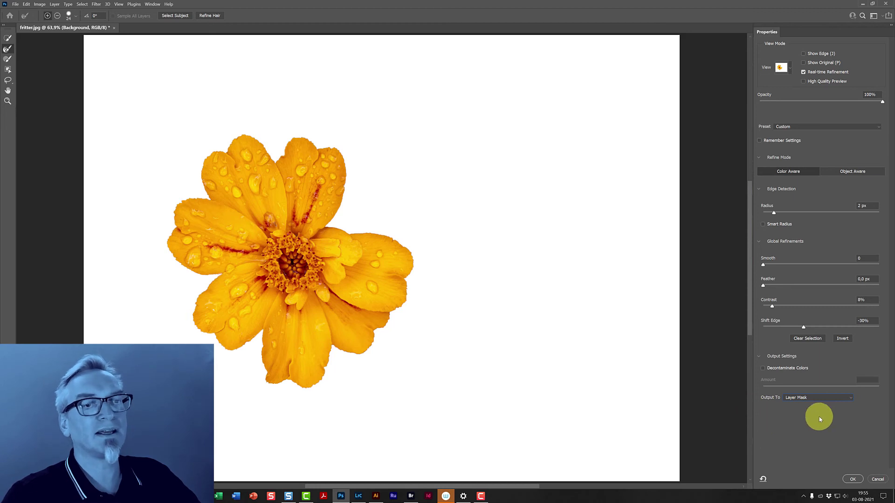
key(Return)
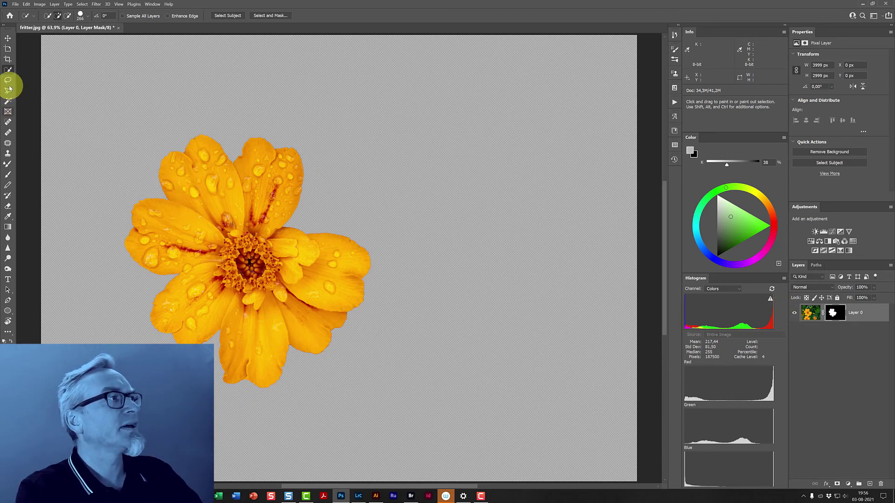
Crop to the 1920 x 1080 px preset with the flower on the left, deleting cropped pixels
click(8, 59)
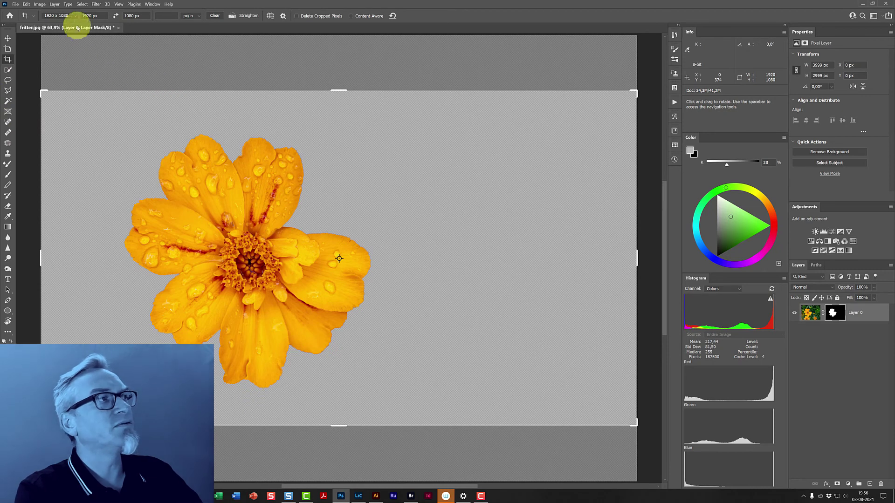
click(74, 15)
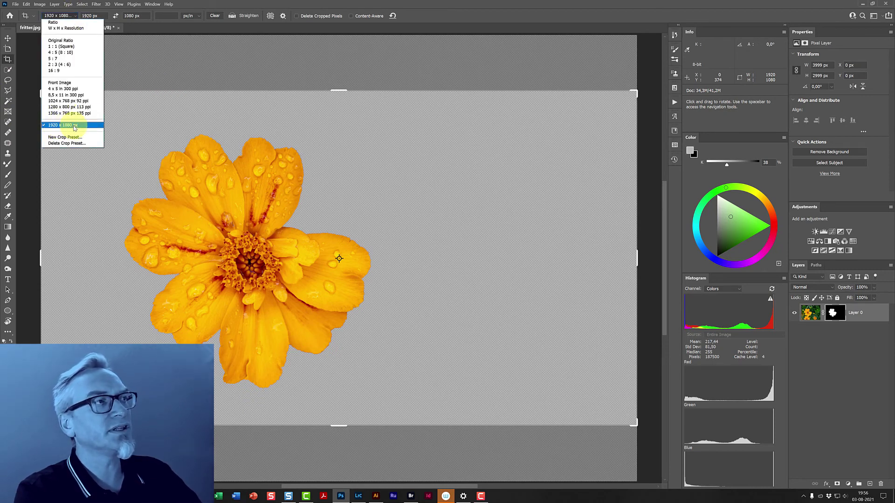
click(74, 130)
drag(384, 124, 393, 110)
drag(633, 93, 600, 110)
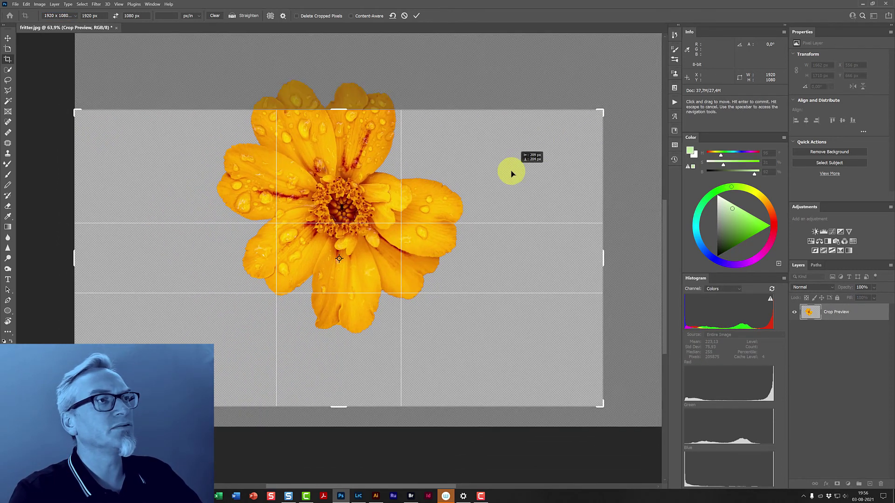
drag(511, 172, 399, 195)
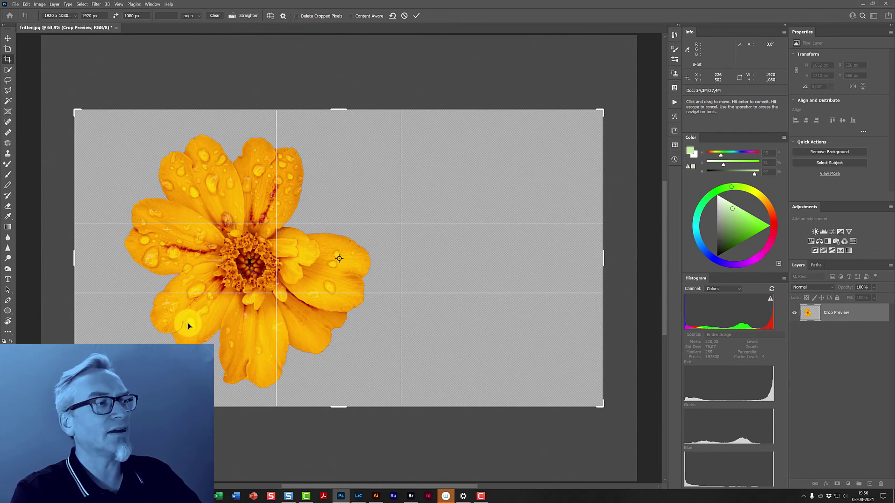
click(296, 16)
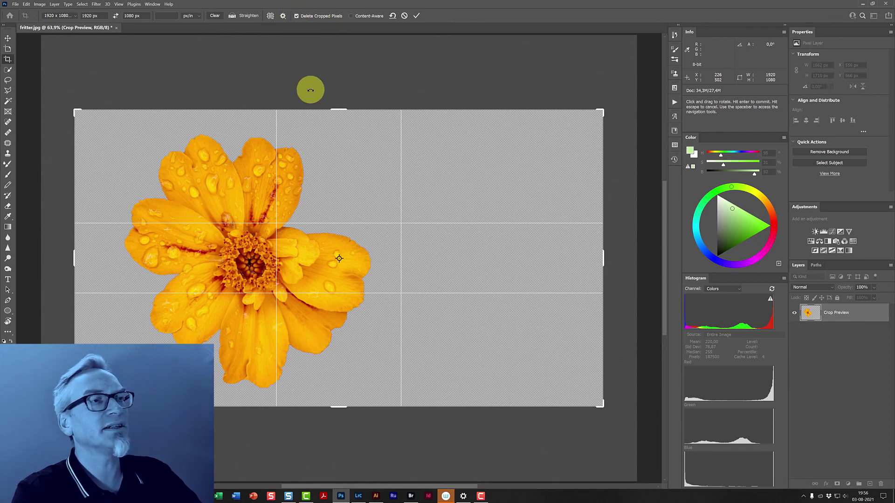
click(417, 17)
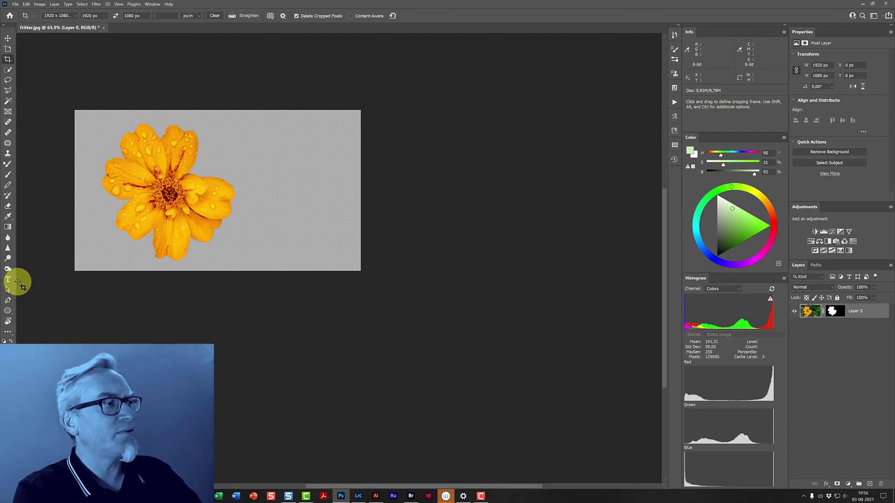
Fit the cropped image on screen, zoom out, and show the fill/adjustment layer list
click(119, 4)
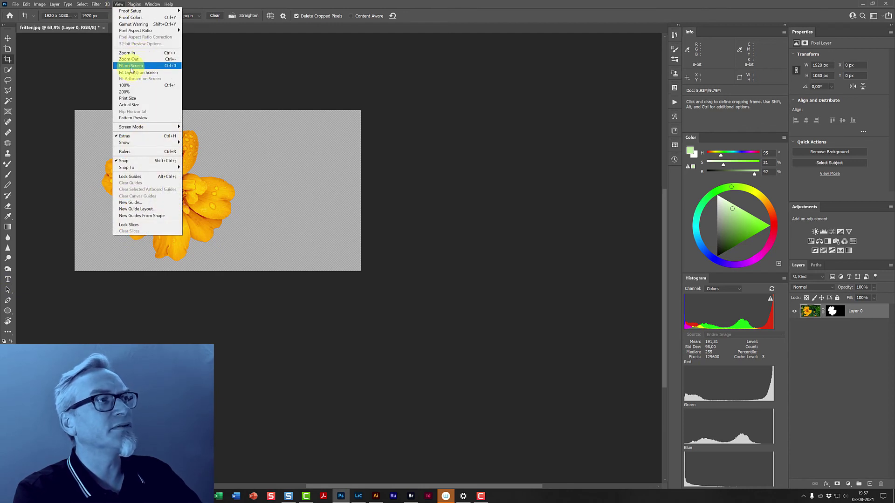
click(140, 66)
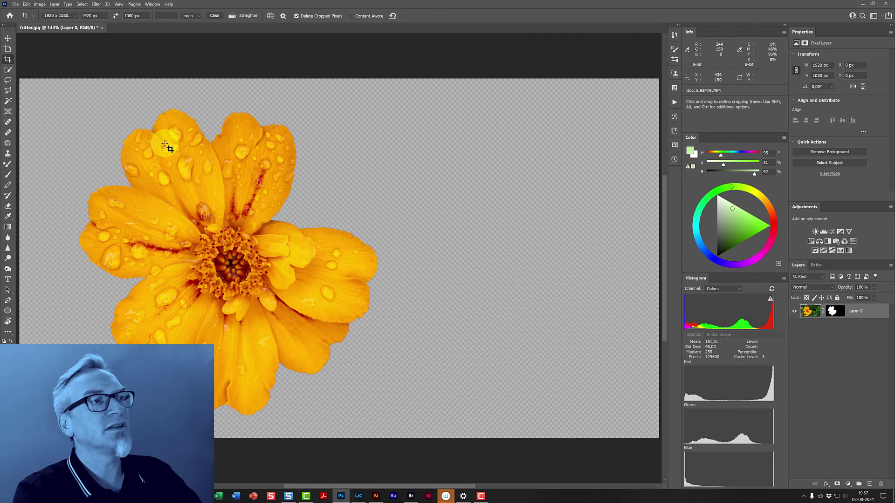
key(ctrl+minus)
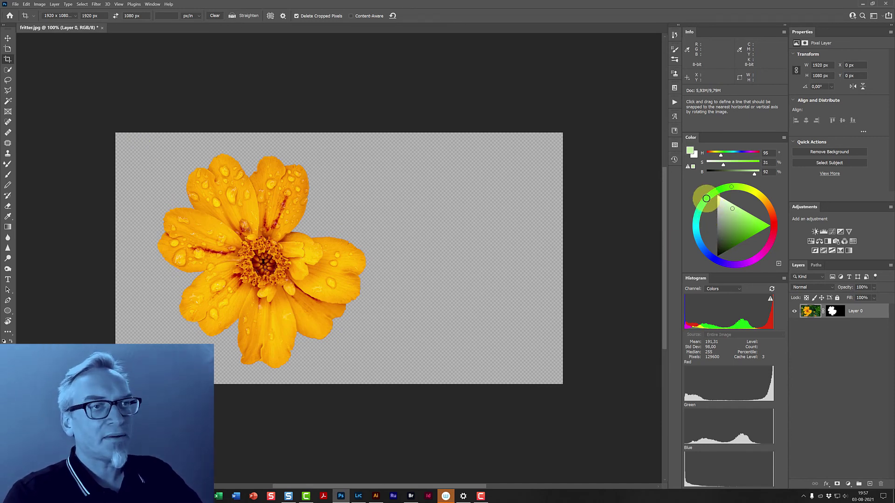
click(847, 485)
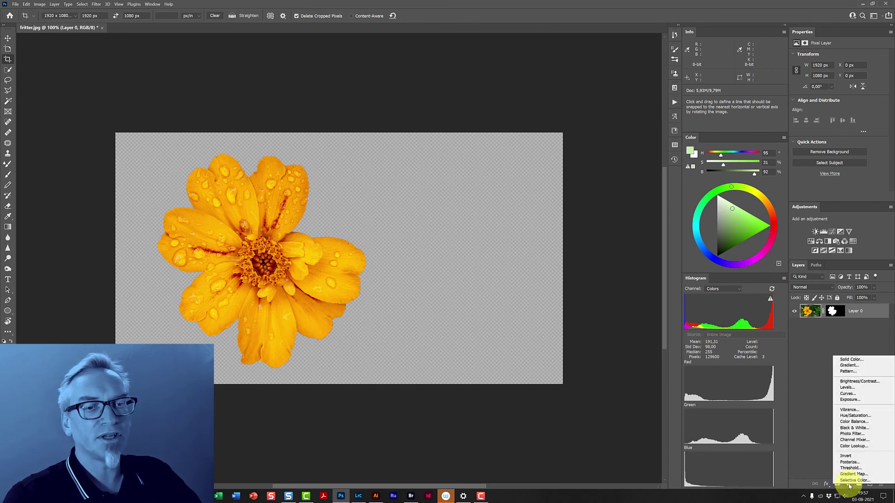
Add a Solid Color fill layer and move it below Layer 0
click(862, 362)
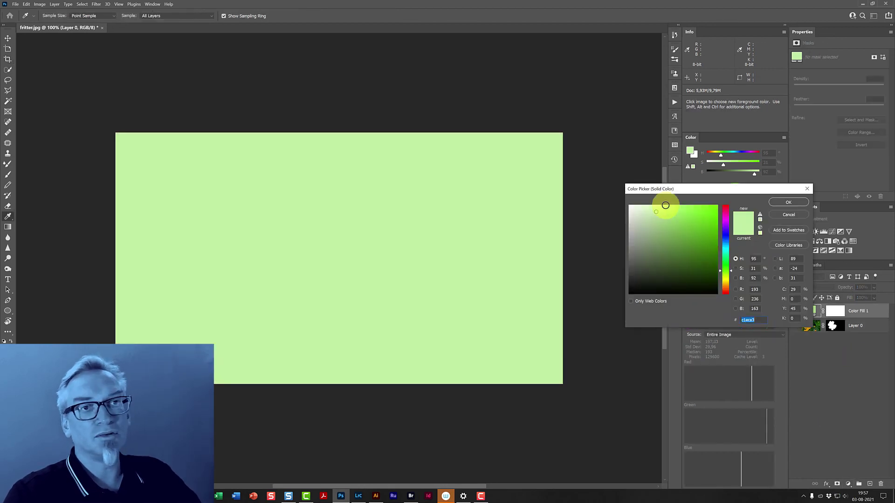
click(788, 202)
key(c)
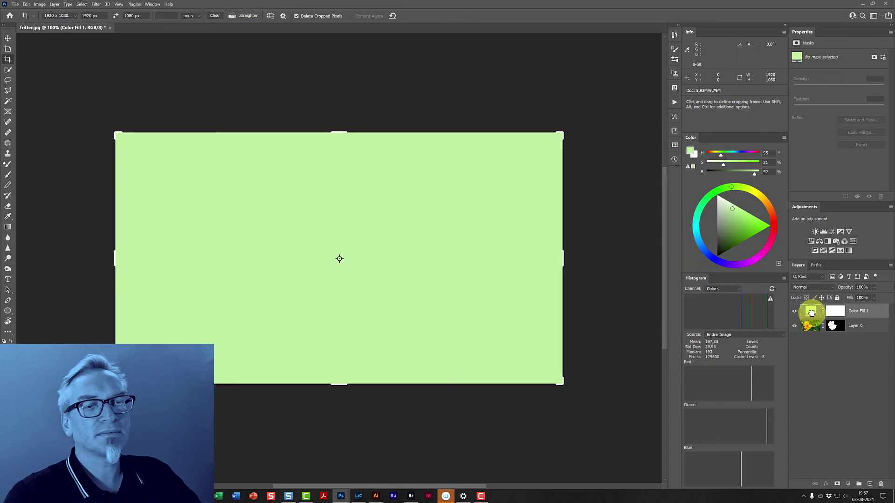
drag(811, 312, 808, 331)
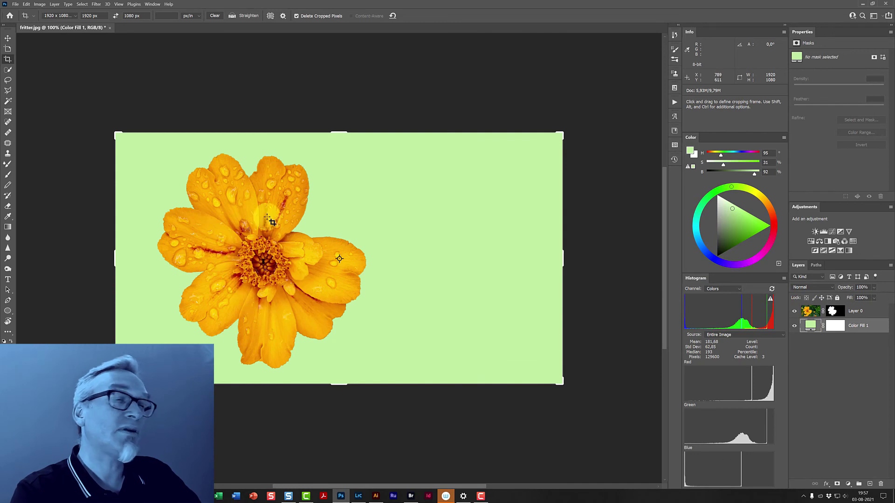
Set the fill color to a golden yellow sampled from the flower's petals
double_click(811, 328)
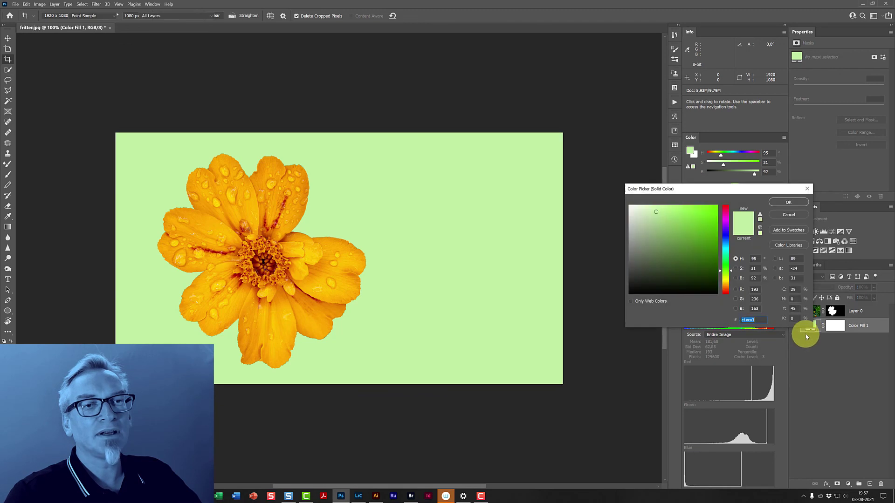
click(334, 244)
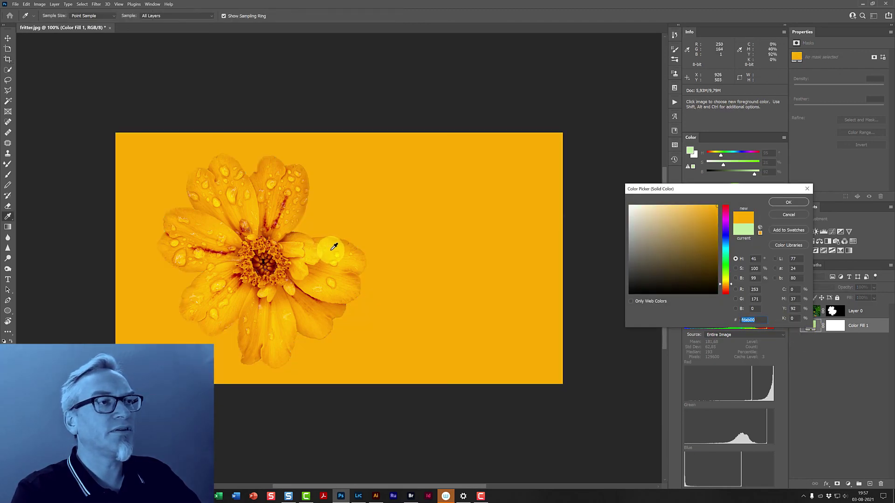
drag(333, 280, 627, 185)
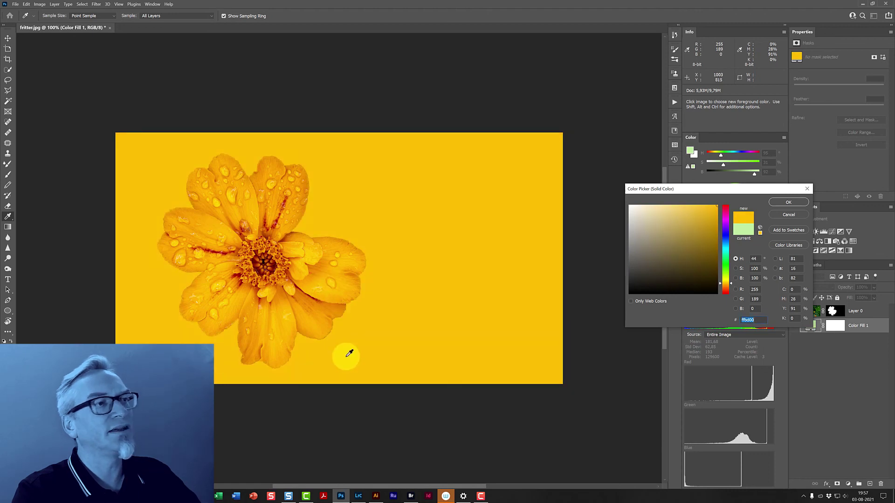
click(787, 202)
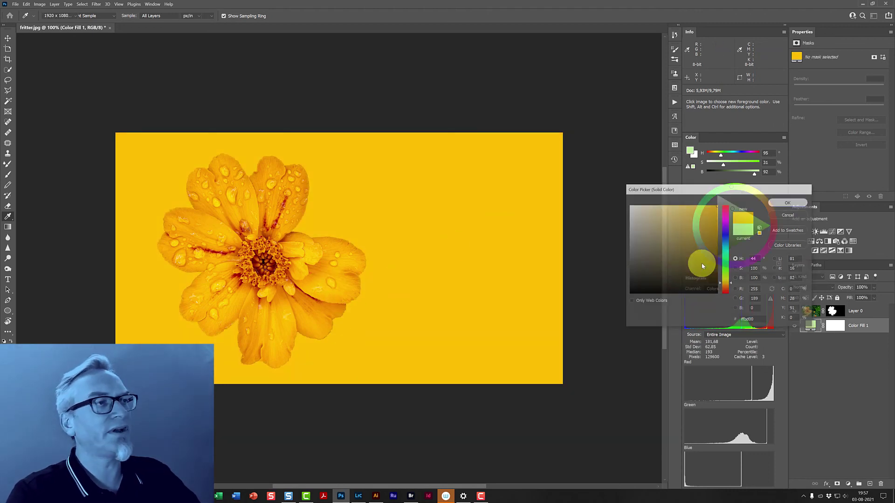
key(c)
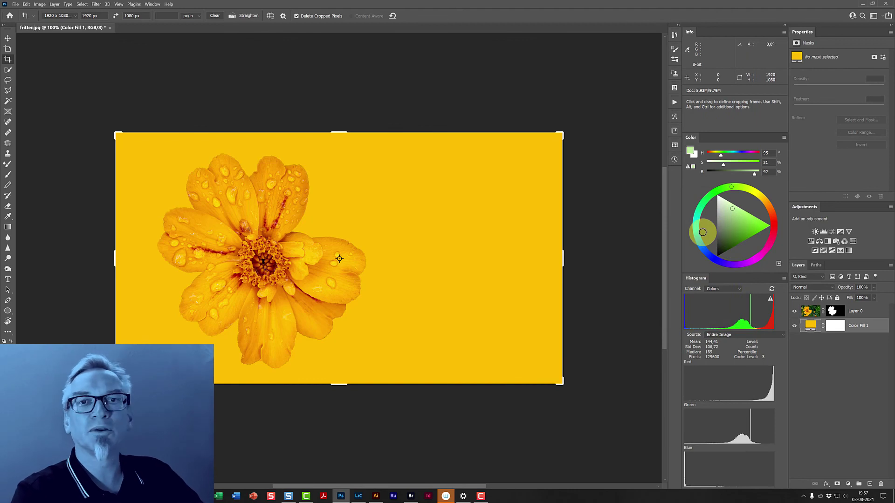